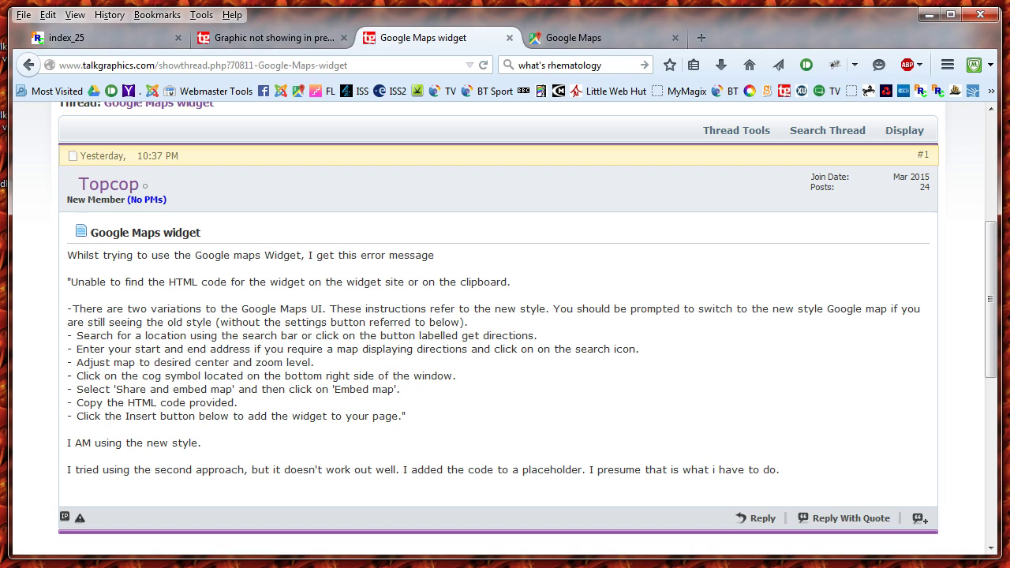
Switch to Google Maps and shift the map to reveal Harwich International Port.
{"action": "left_click", "coordinate": [581, 38]}
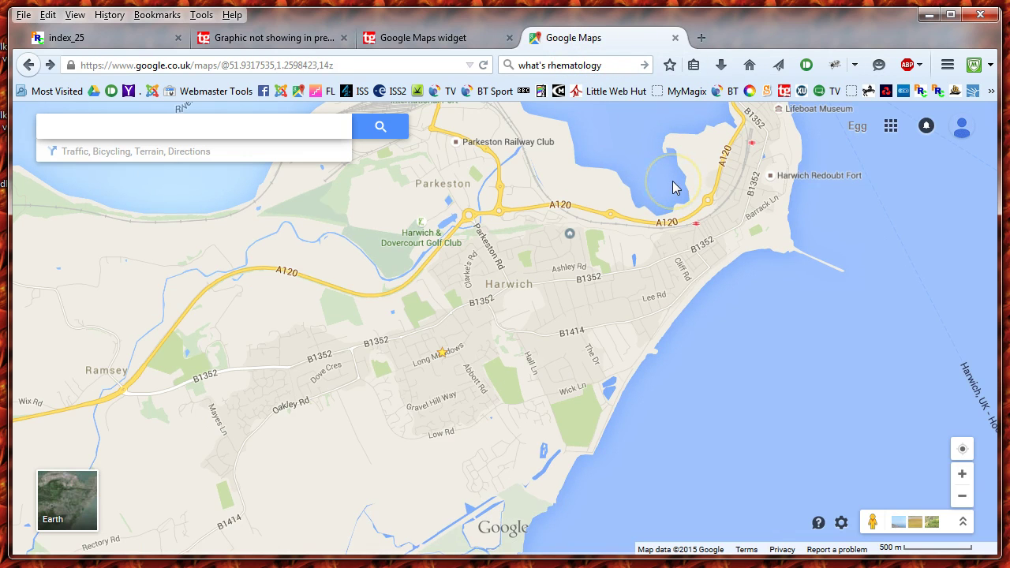
{"action": "left_click", "coordinate": [670, 209]}
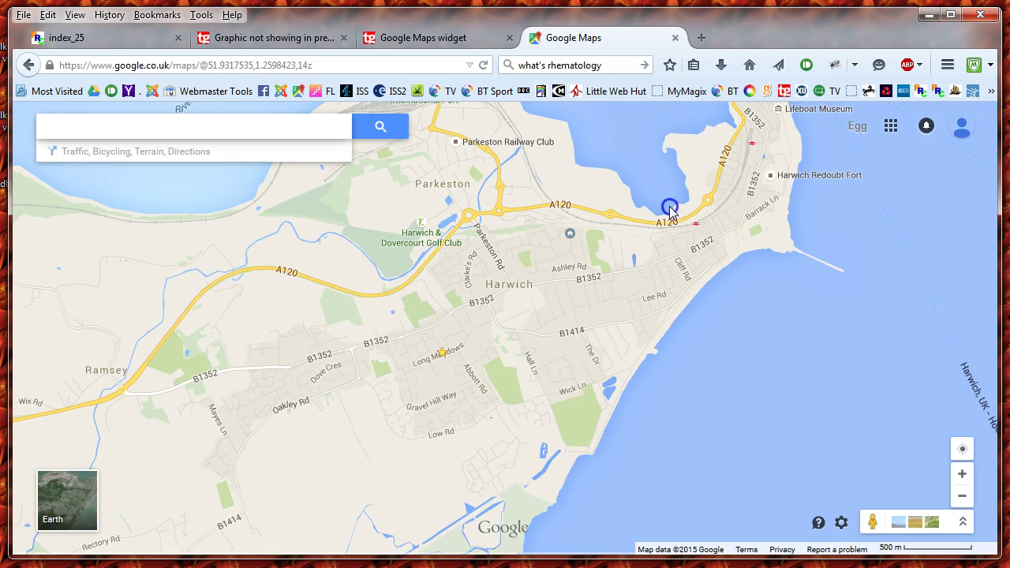
{"action": "left_click_drag", "start_coordinate": [670, 209], "coordinate": [673, 288]}
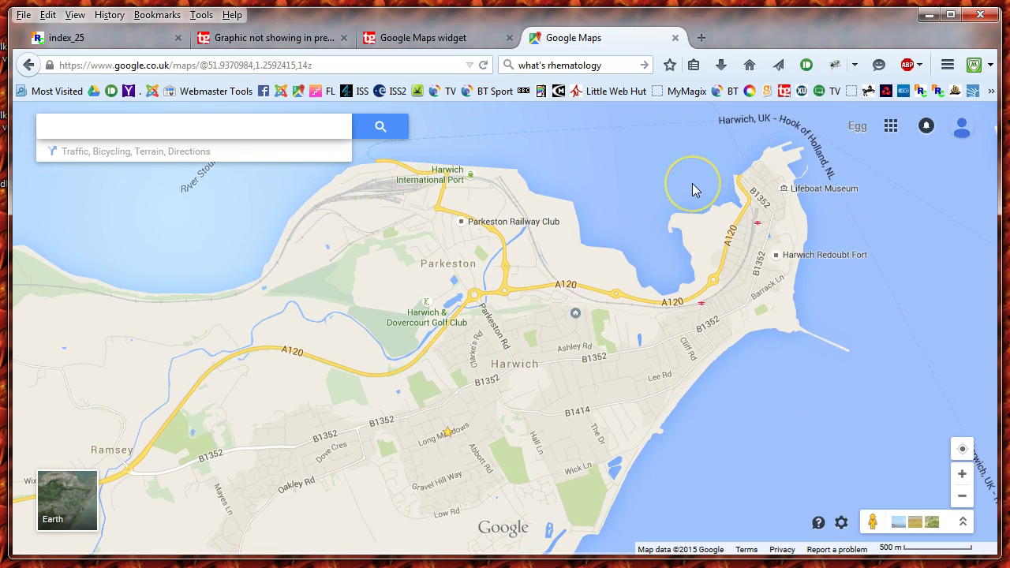
Search for 'kobe' to show Kobe, Hyogo Prefecture, Japan.
{"action": "left_click", "coordinate": [108, 128]}
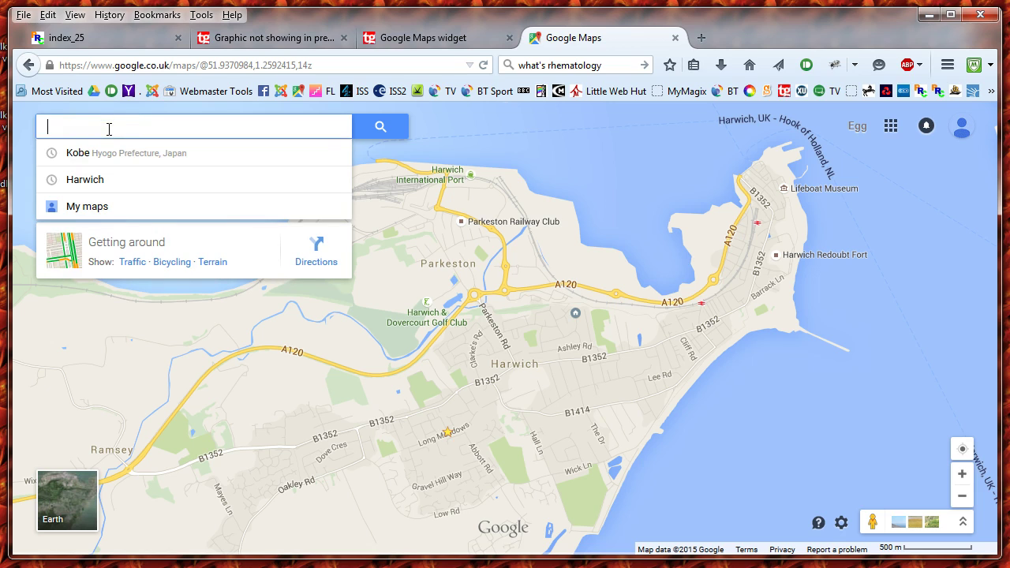
{"action": "left_click", "coordinate": [67, 132]}
{"action": "type", "text": "kon"}
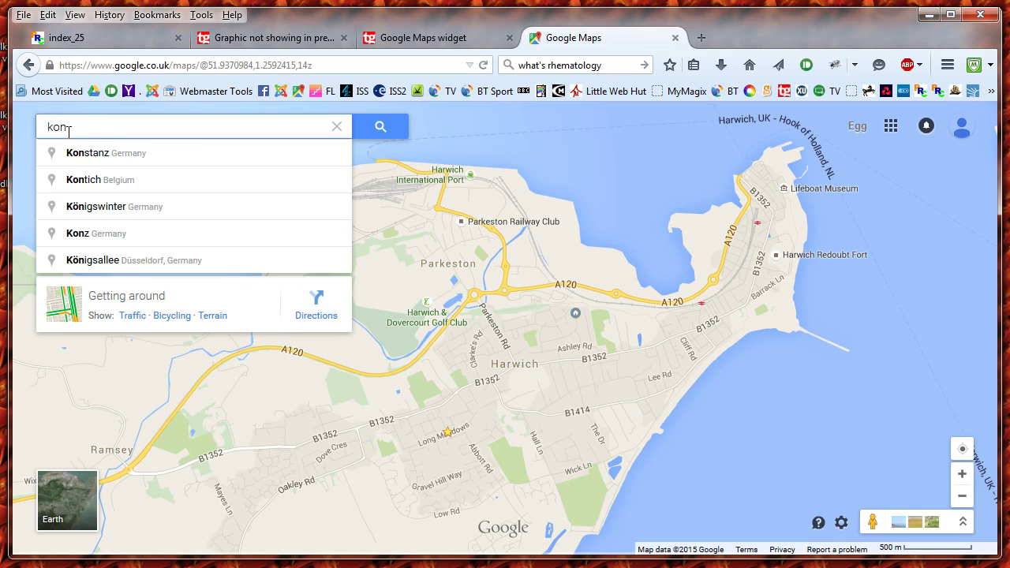
{"action": "key", "text": "BackSpace"}
{"action": "type", "text": "be"}
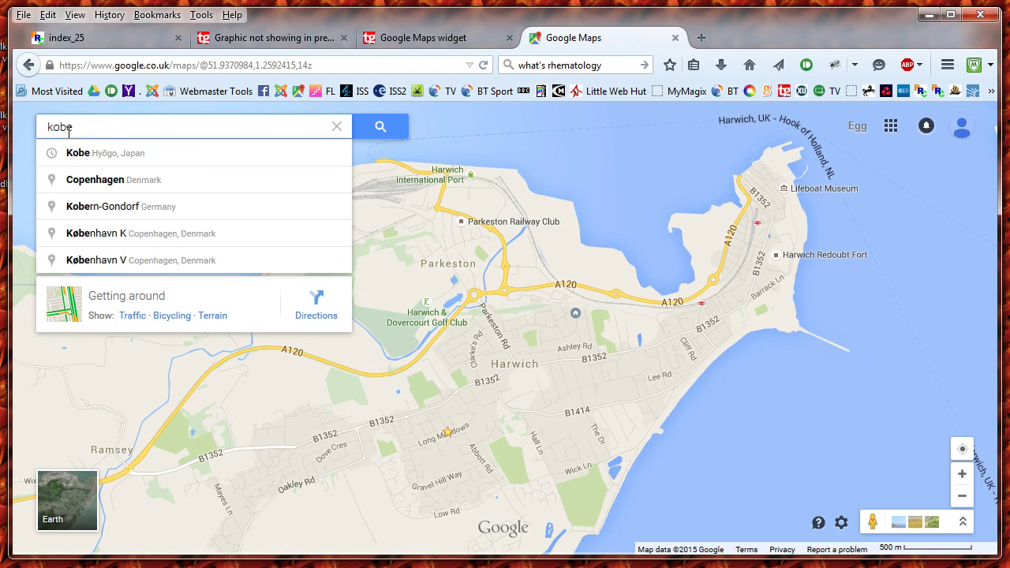
{"action": "key", "text": "Return"}
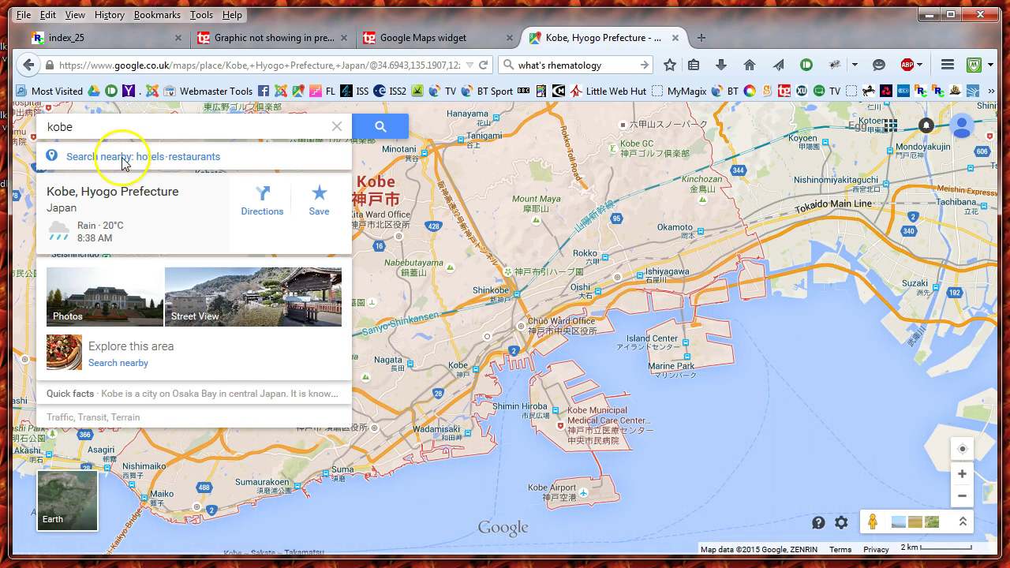
Clear the search, switch to satellite imagery, zoom in one level and centre Kobe's harbour.
{"action": "left_click", "coordinate": [337, 126]}
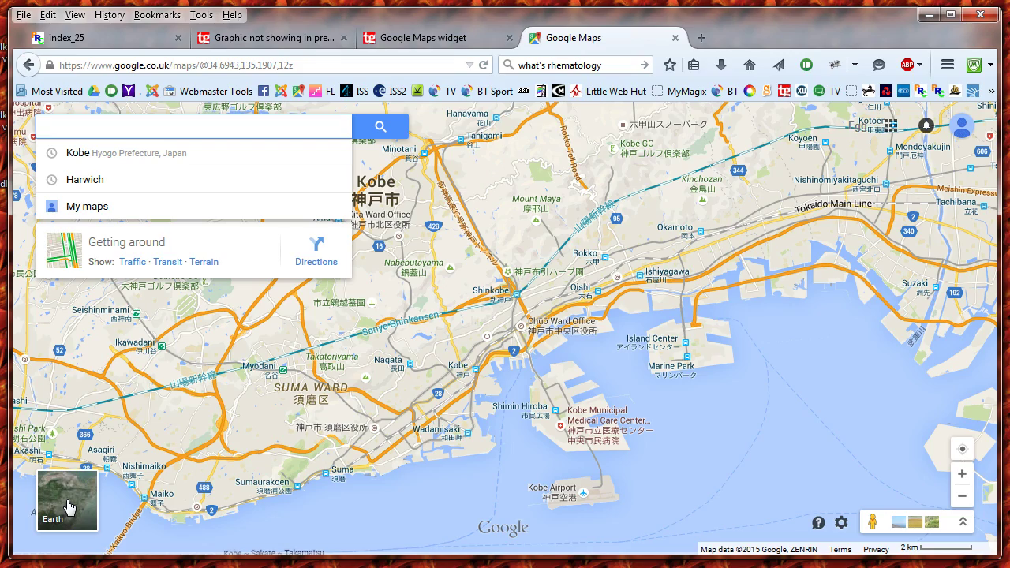
{"action": "left_click", "coordinate": [68, 507]}
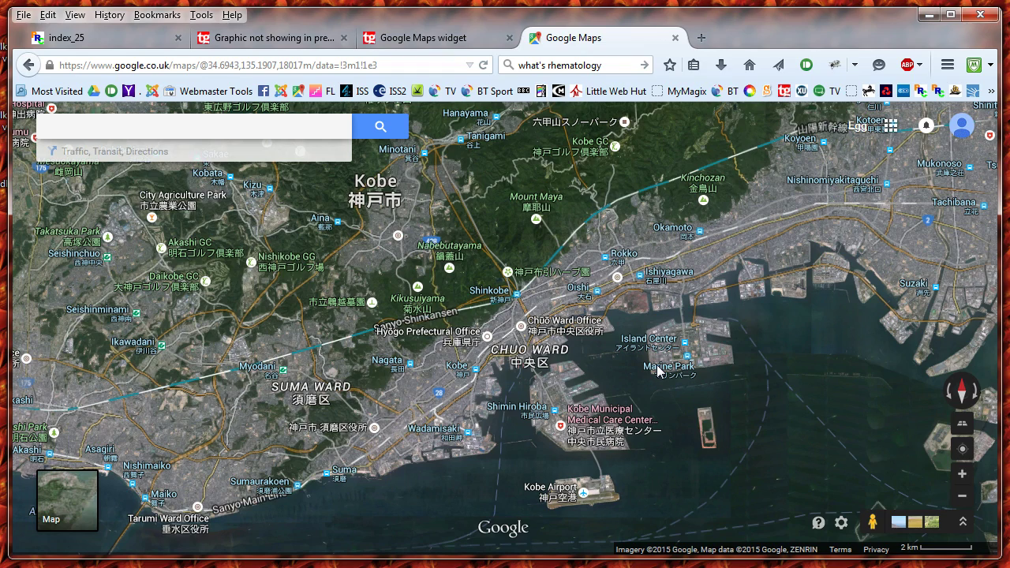
{"action": "left_click", "coordinate": [965, 479]}
{"action": "left_click_drag", "start_coordinate": [732, 465], "coordinate": [693, 375]}
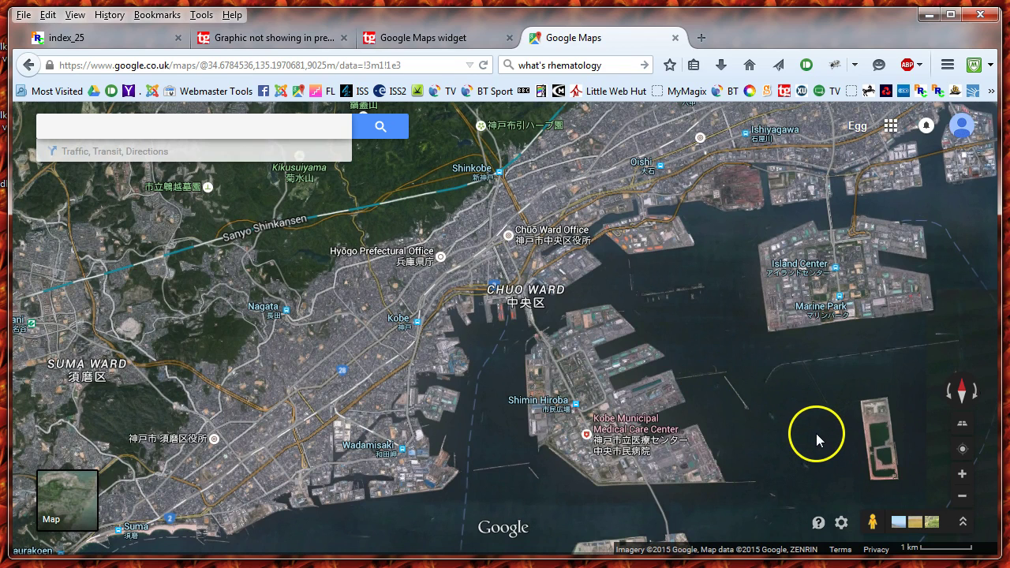
Open the map's share and embed options, glance at the link, then return to embed code.
{"action": "left_click", "coordinate": [842, 525]}
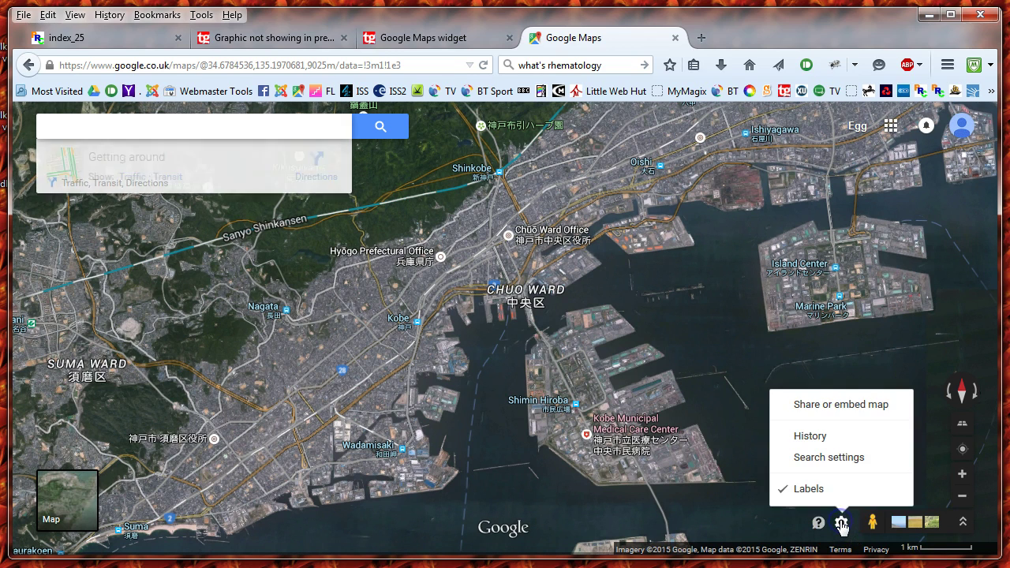
{"action": "left_click", "coordinate": [826, 411]}
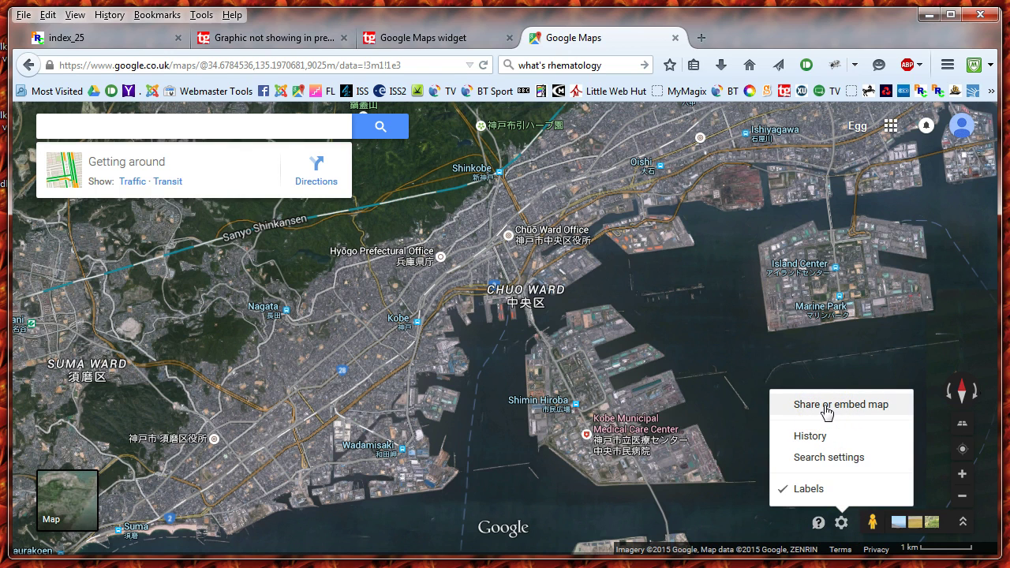
{"action": "left_click", "coordinate": [827, 411]}
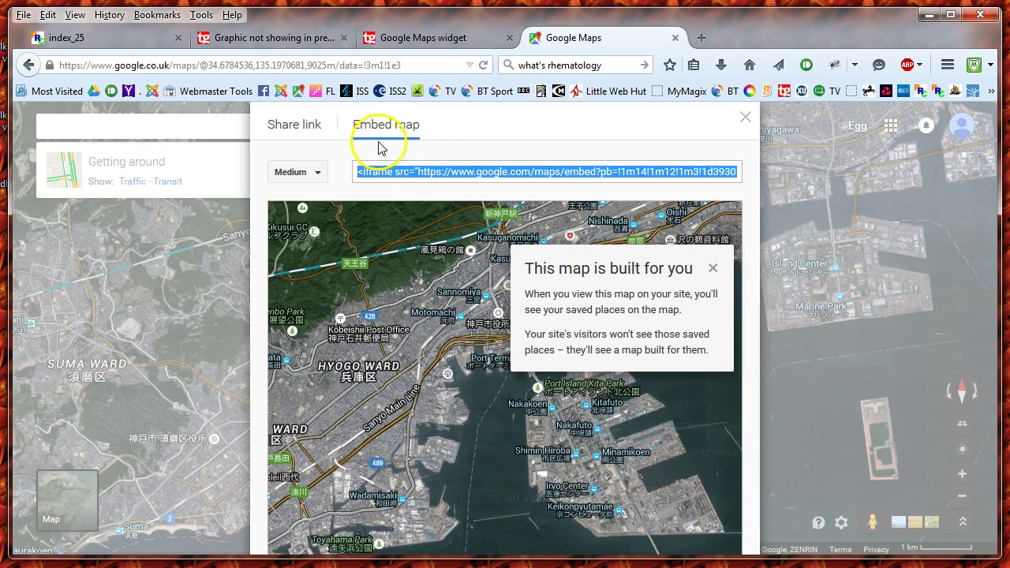
{"action": "left_click", "coordinate": [290, 129]}
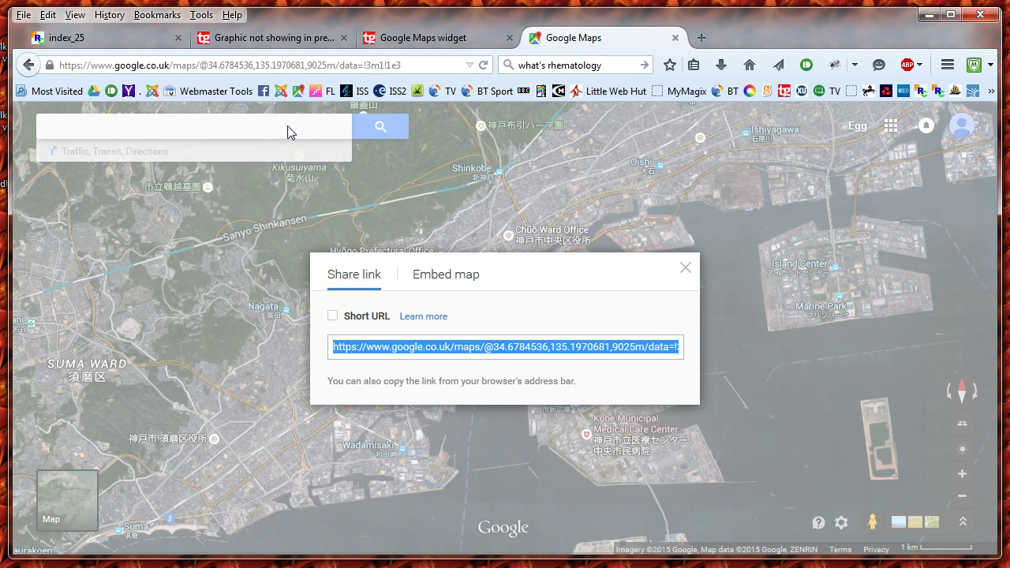
{"action": "left_click", "coordinate": [452, 284]}
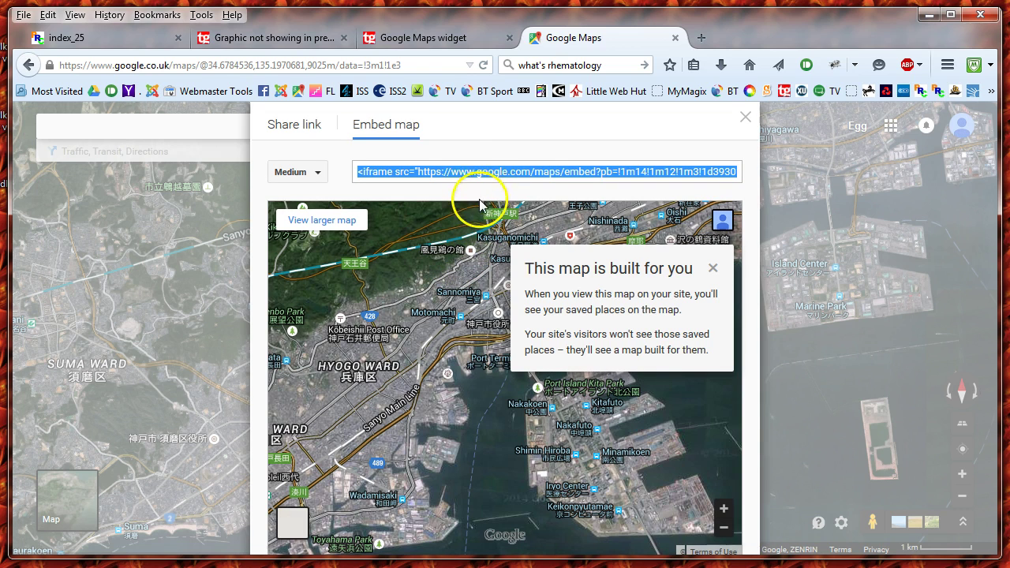
Try the Small then Large embed sizes, then reopen the size list for a custom size.
{"action": "left_click", "coordinate": [316, 174]}
{"action": "left_click", "coordinate": [309, 199]}
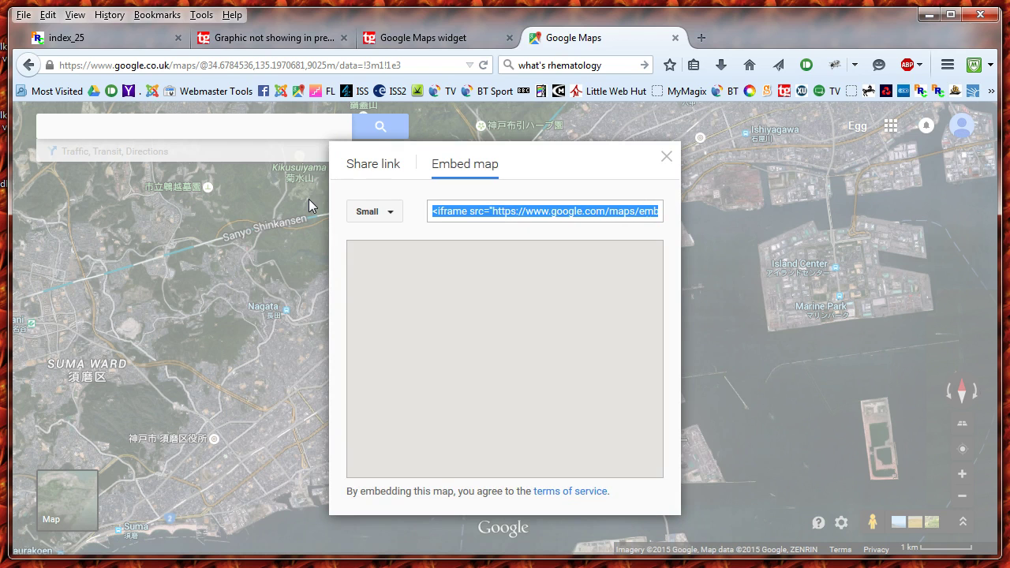
{"action": "left_click", "coordinate": [392, 213]}
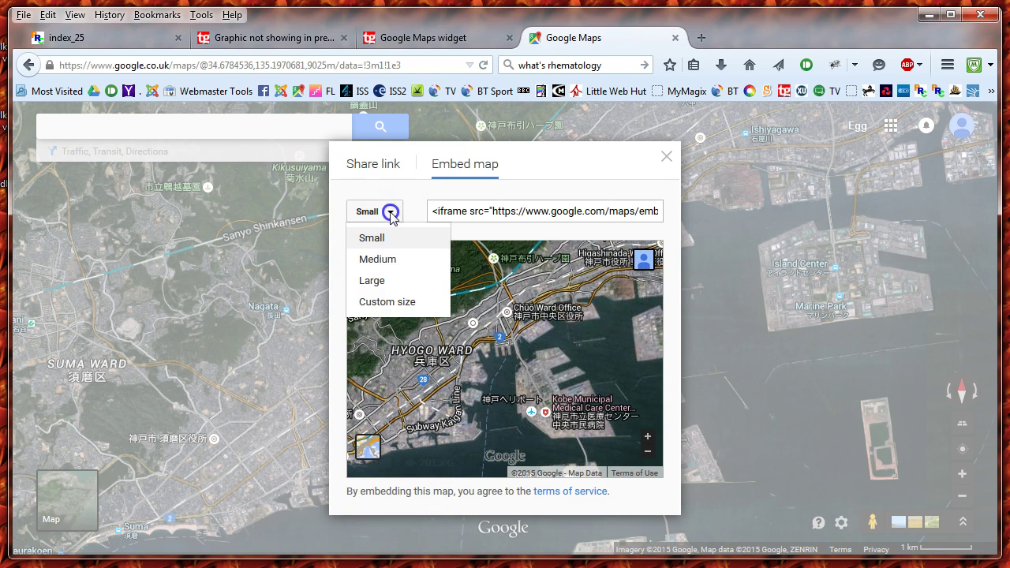
{"action": "left_click", "coordinate": [390, 279]}
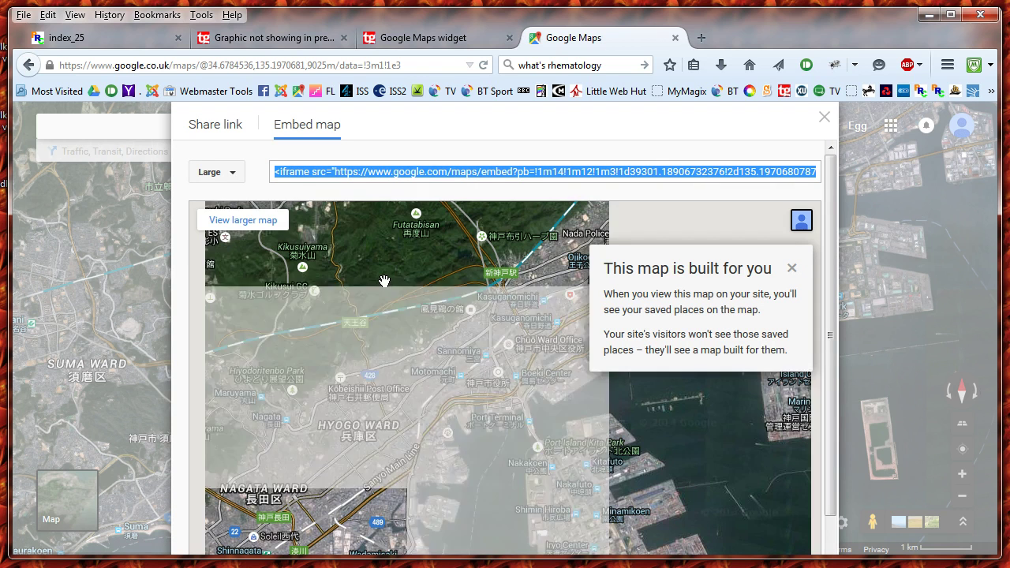
{"action": "left_click", "coordinate": [234, 179]}
Set a custom embed size of 600 × 480 and check it in the actual-size preview.
{"action": "left_click", "coordinate": [237, 263]}
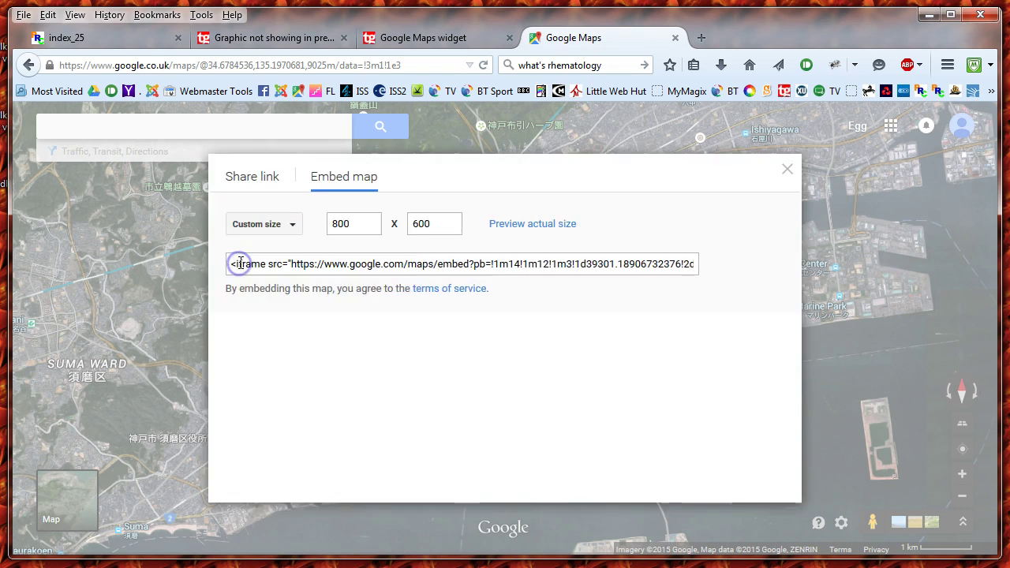
{"action": "left_click", "coordinate": [387, 319]}
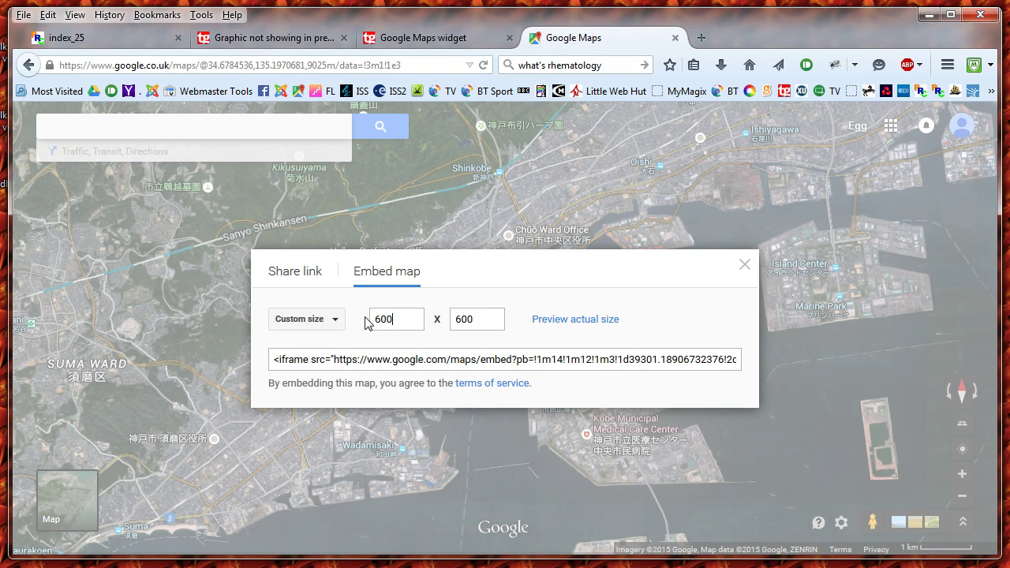
{"action": "left_click", "coordinate": [475, 317]}
{"action": "left_click", "coordinate": [542, 321]}
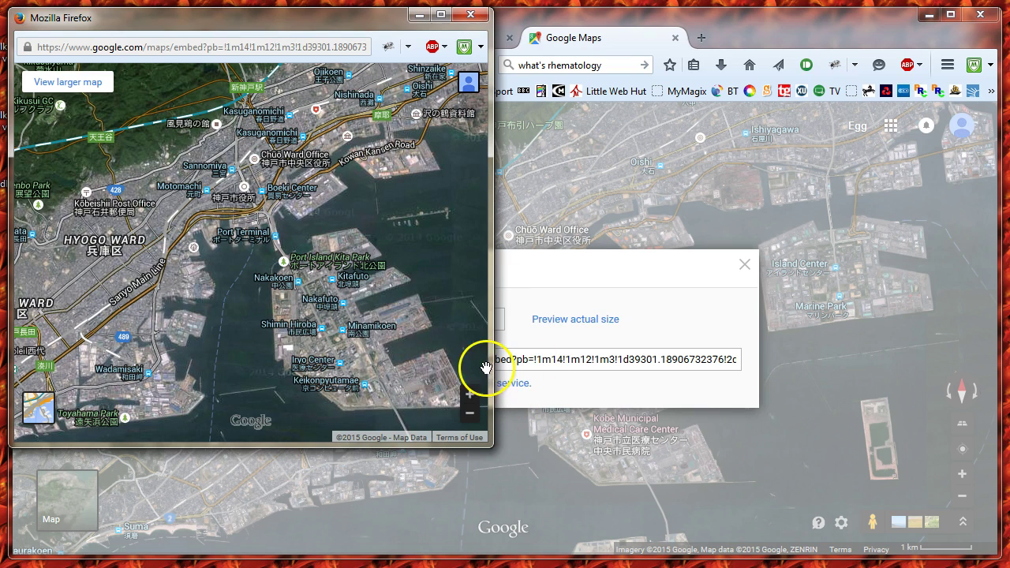
{"action": "left_click_drag", "start_coordinate": [388, 319], "coordinate": [300, 299]}
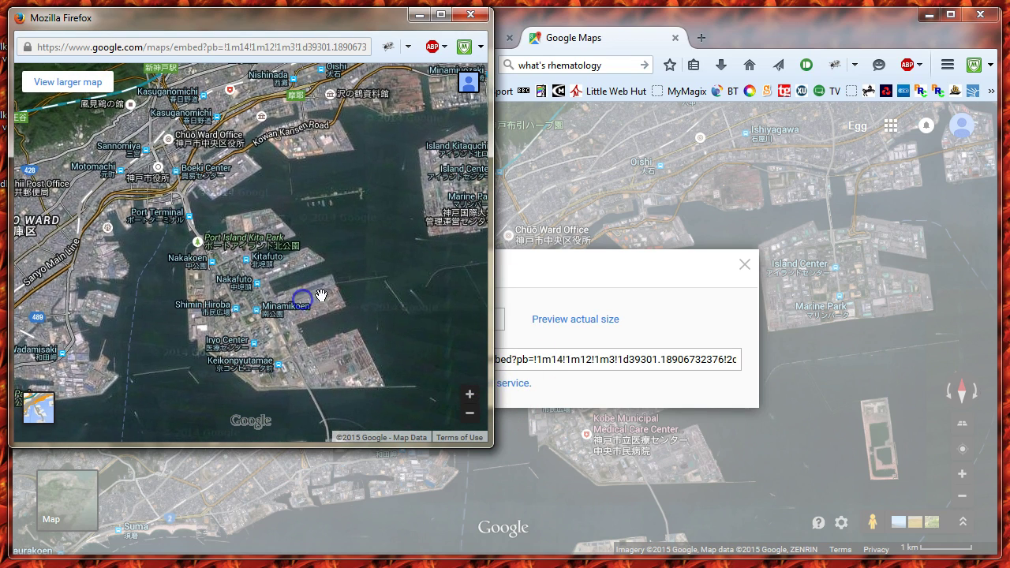
{"action": "left_click", "coordinate": [472, 15]}
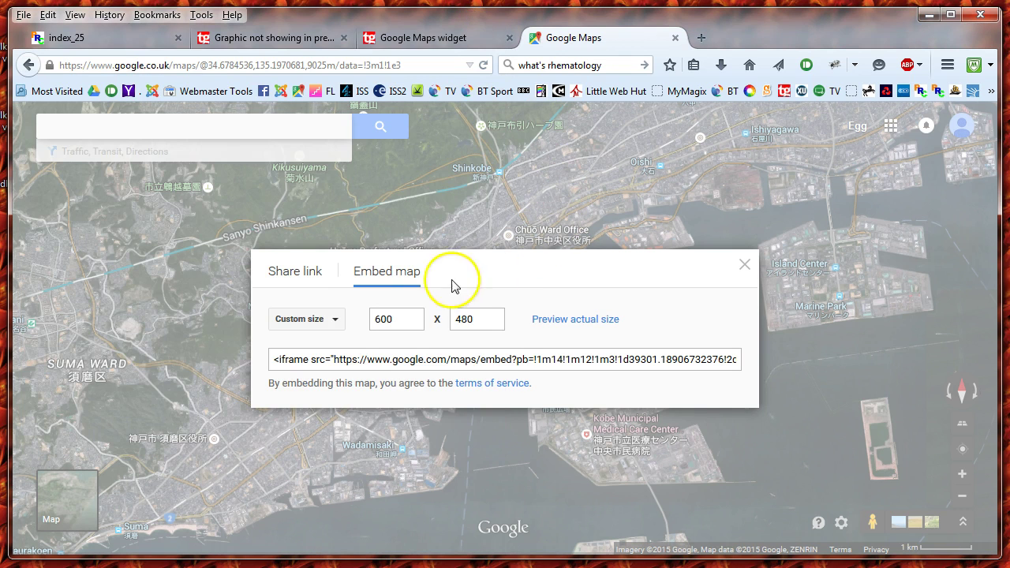
Select and copy the iframe embed code.
{"action": "left_click", "coordinate": [414, 357]}
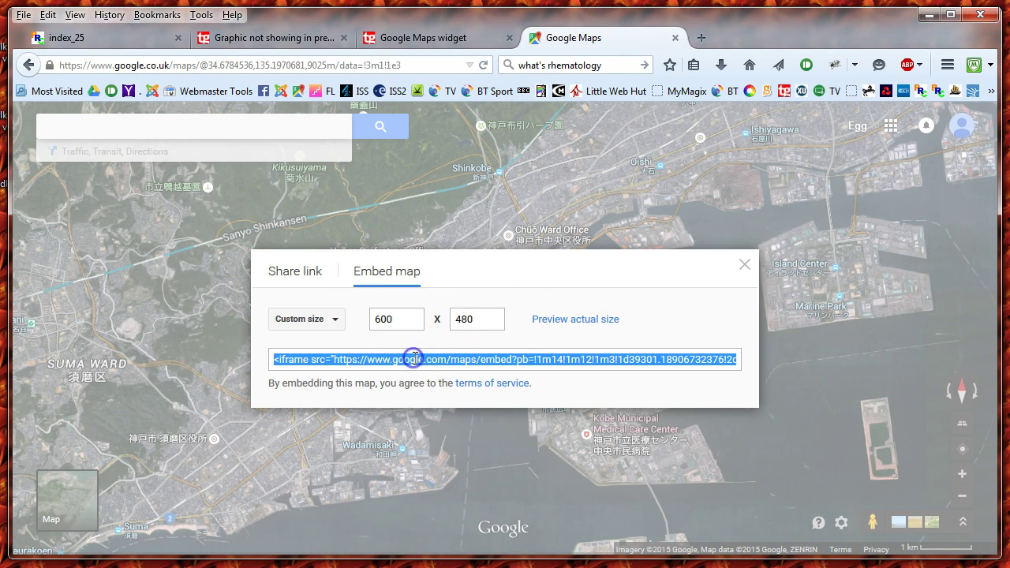
{"action": "right_click", "coordinate": [414, 358]}
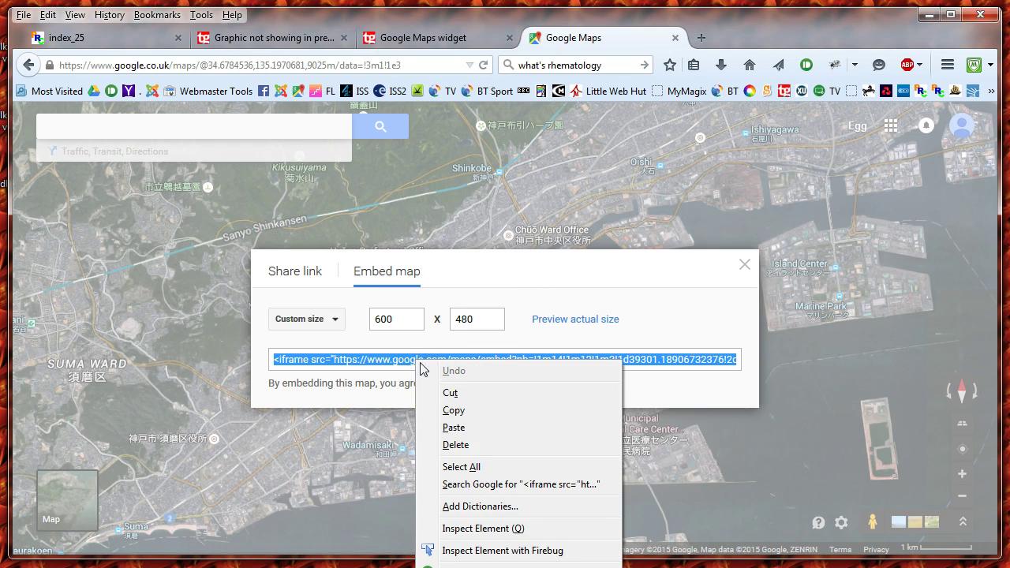
{"action": "left_click", "coordinate": [456, 410]}
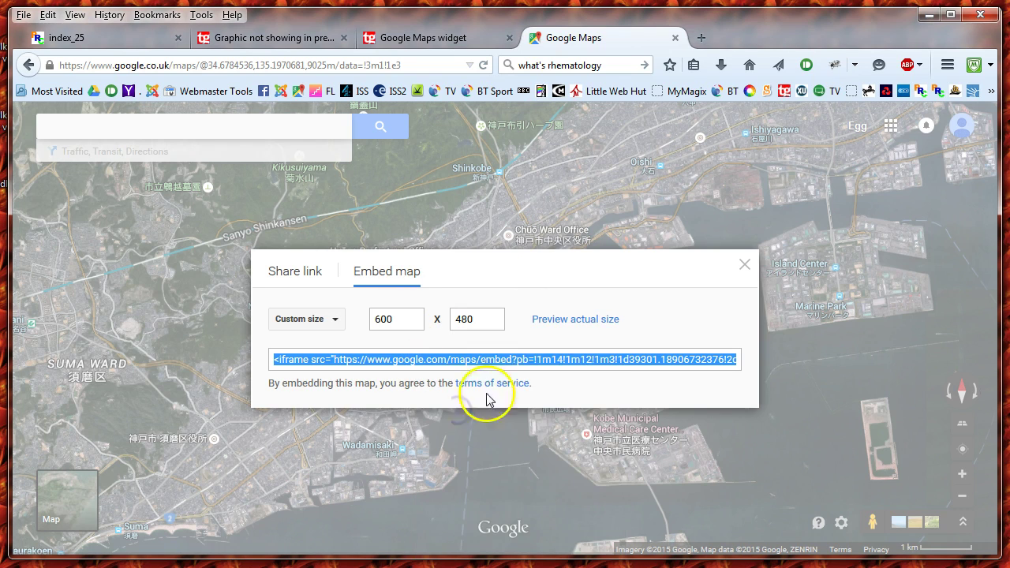
Back in Xara, draw a large magenta square near the page's top left and select it.
{"action": "left_click", "coordinate": [926, 14]}
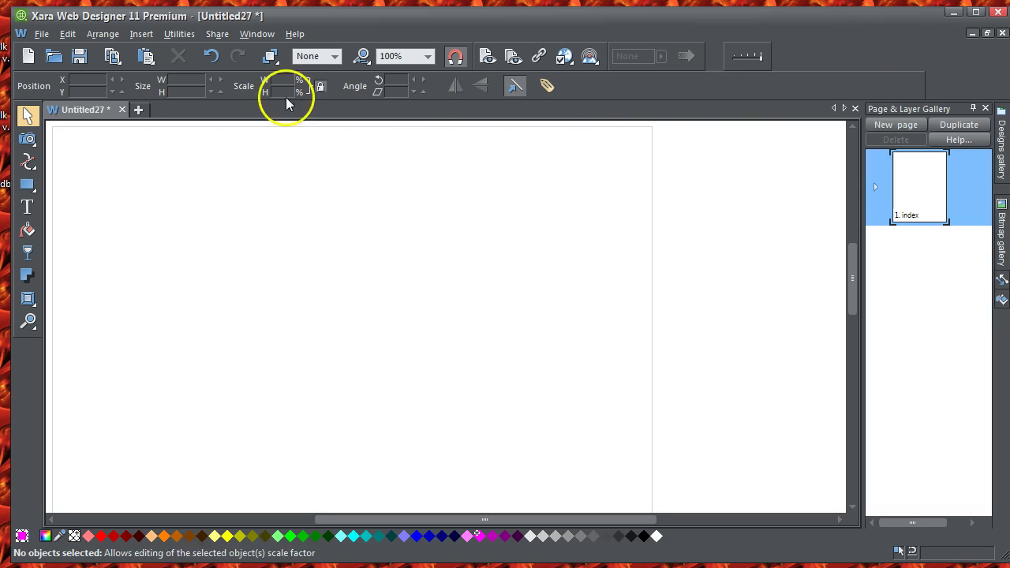
{"action": "left_click", "coordinate": [27, 184]}
{"action": "left_click_drag", "start_coordinate": [128, 148], "coordinate": [422, 441]}
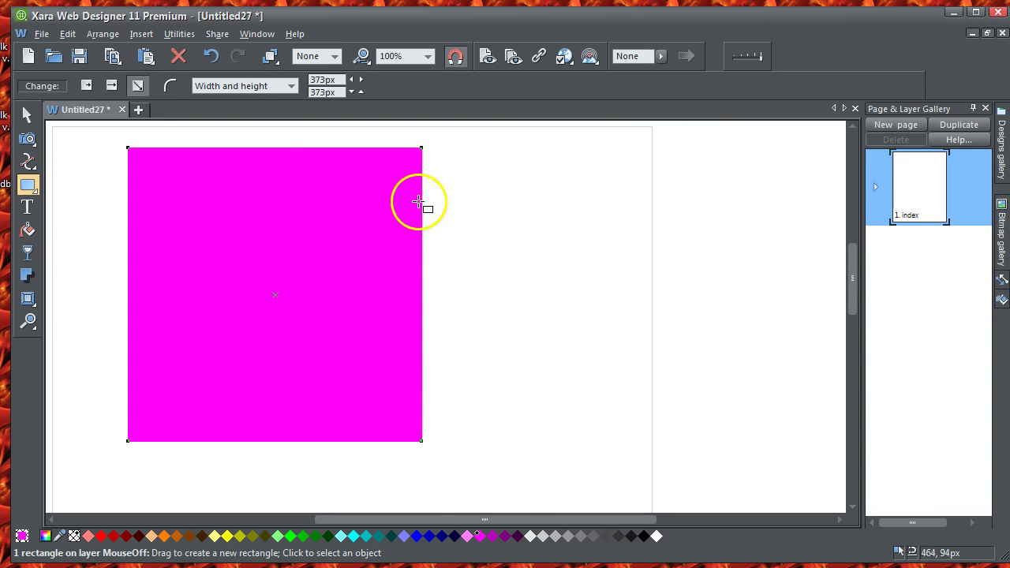
{"action": "left_click", "coordinate": [26, 115]}
{"action": "left_click", "coordinate": [221, 218]}
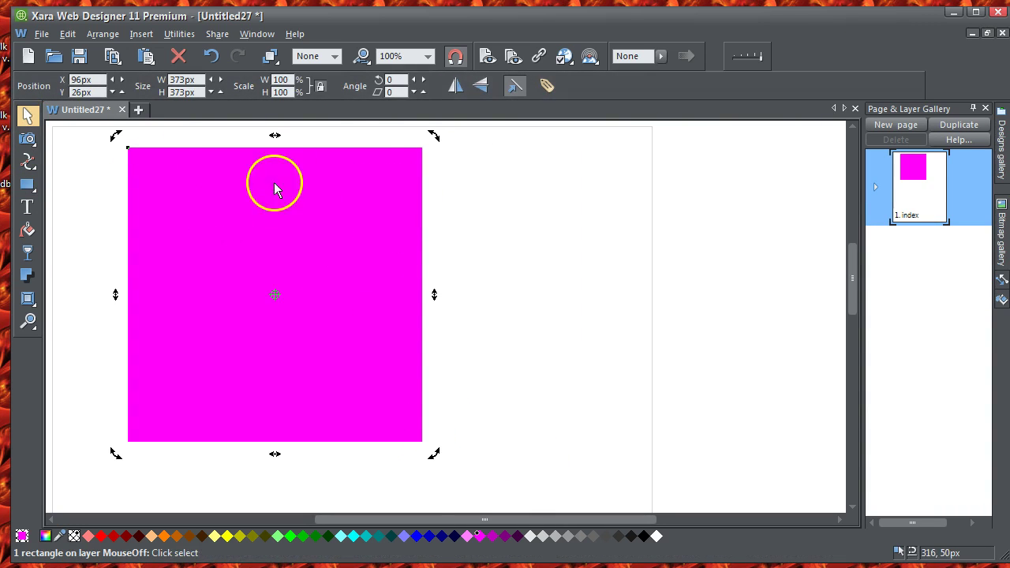
Make the rectangle a placeholder with the pasted Google Maps code as its body HTML.
{"action": "left_click", "coordinate": [538, 56]}
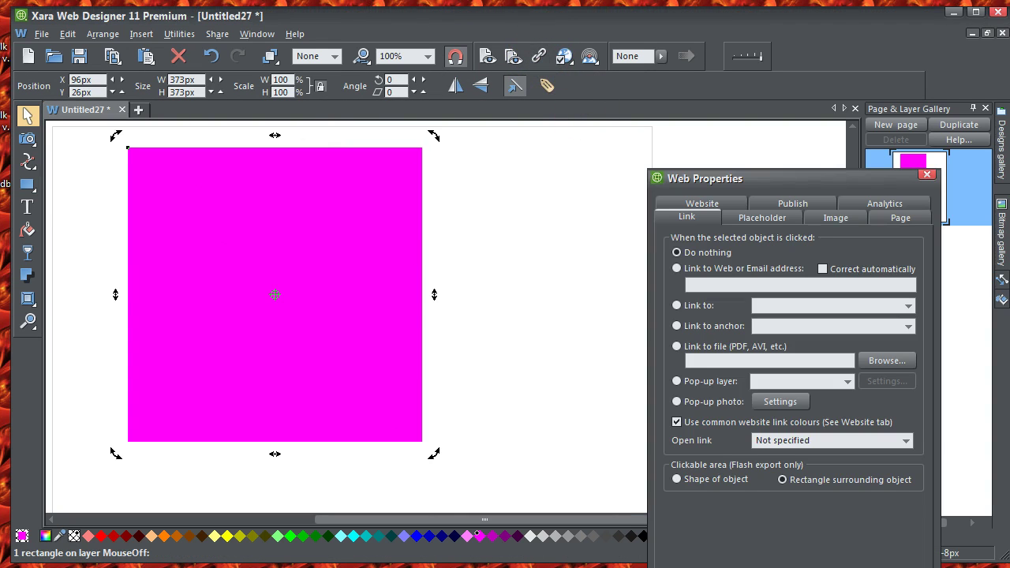
{"action": "left_click", "coordinate": [766, 221]}
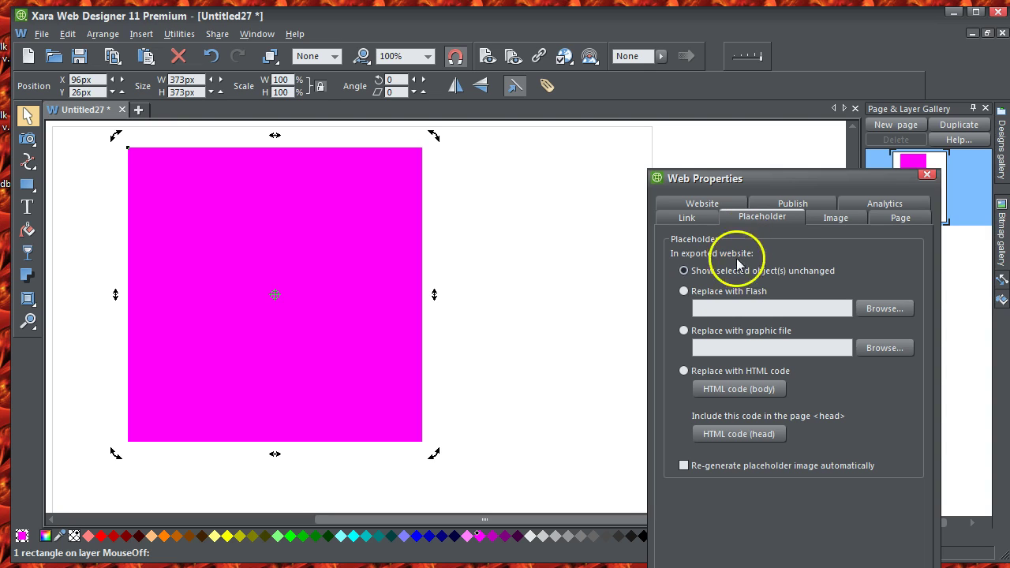
{"action": "left_click", "coordinate": [734, 390]}
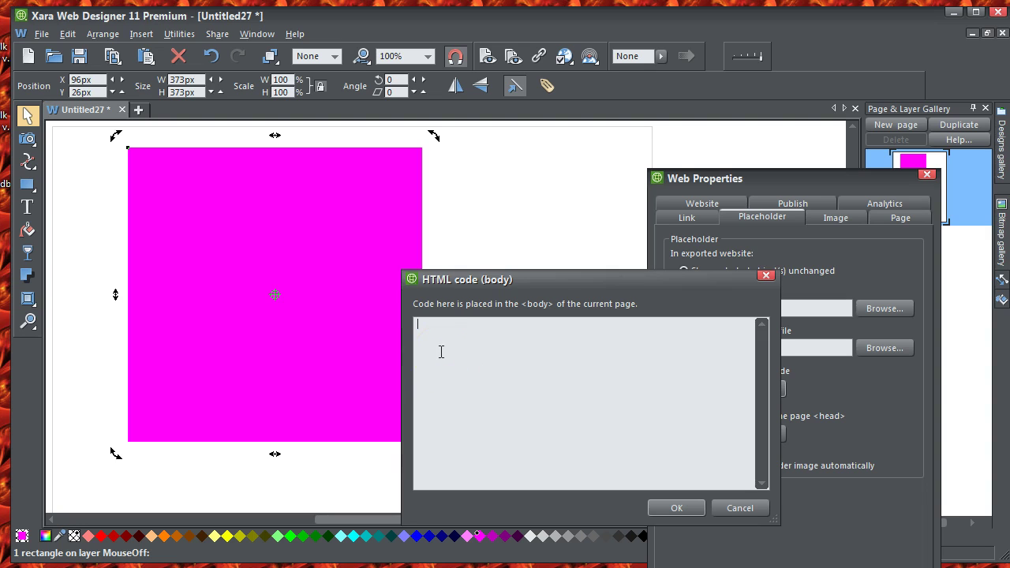
{"action": "key", "text": "ctrl+v"}
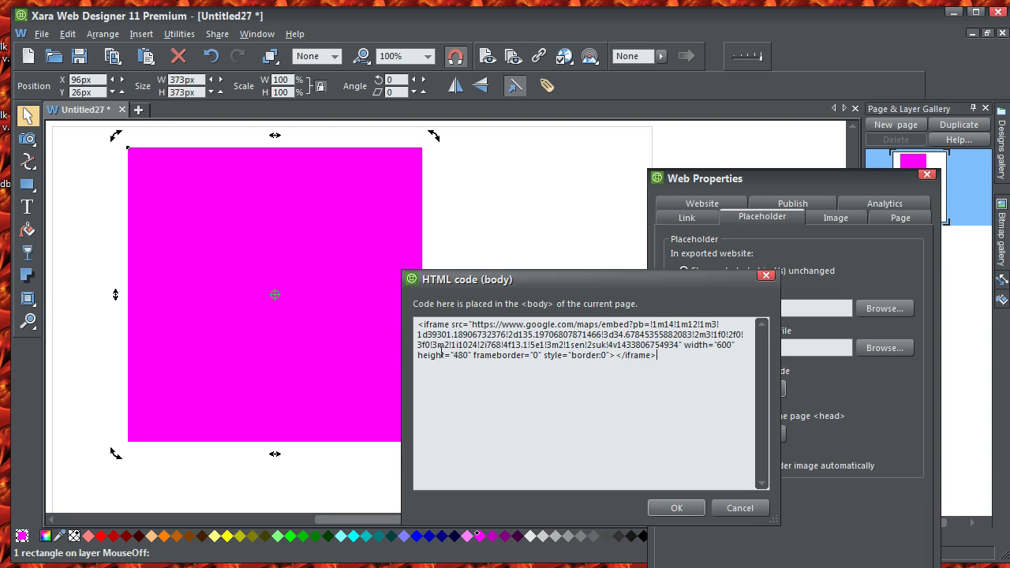
{"action": "left_click", "coordinate": [679, 508]}
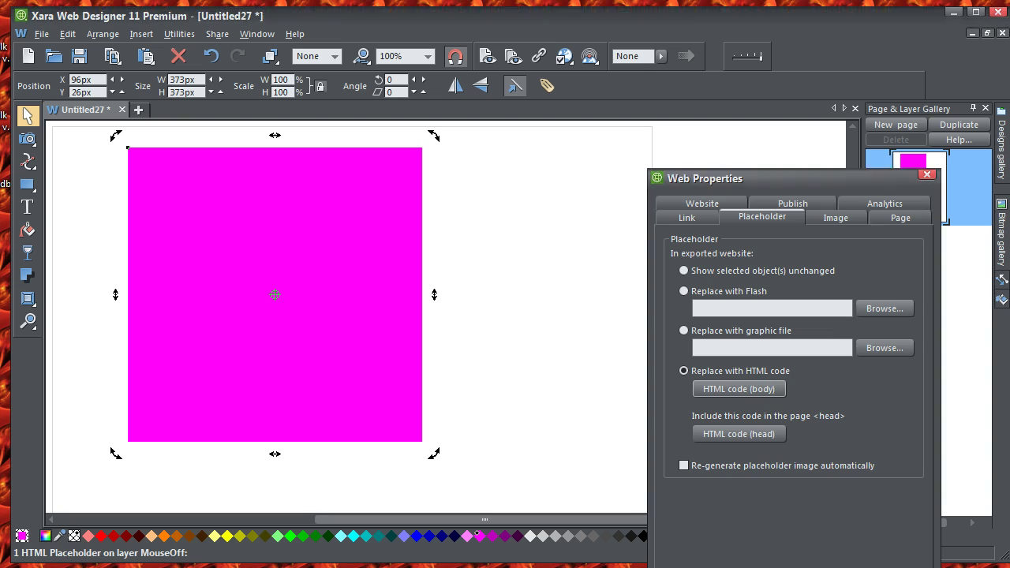
{"action": "left_click", "coordinate": [663, 562]}
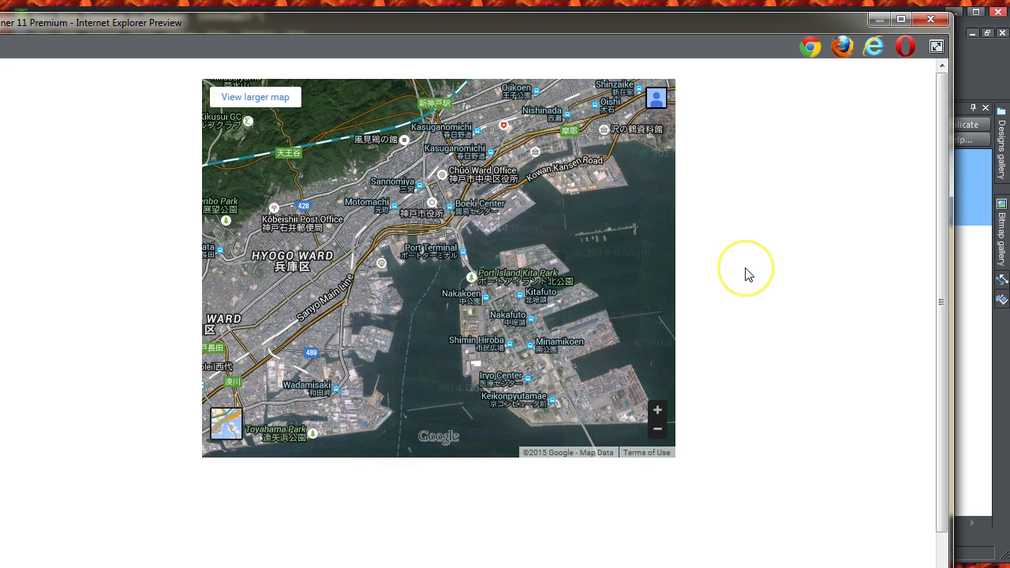
Pan the live Kobe satellite map embedded in the page preview.
{"action": "left_click_drag", "start_coordinate": [747, 271], "coordinate": [665, 246]}
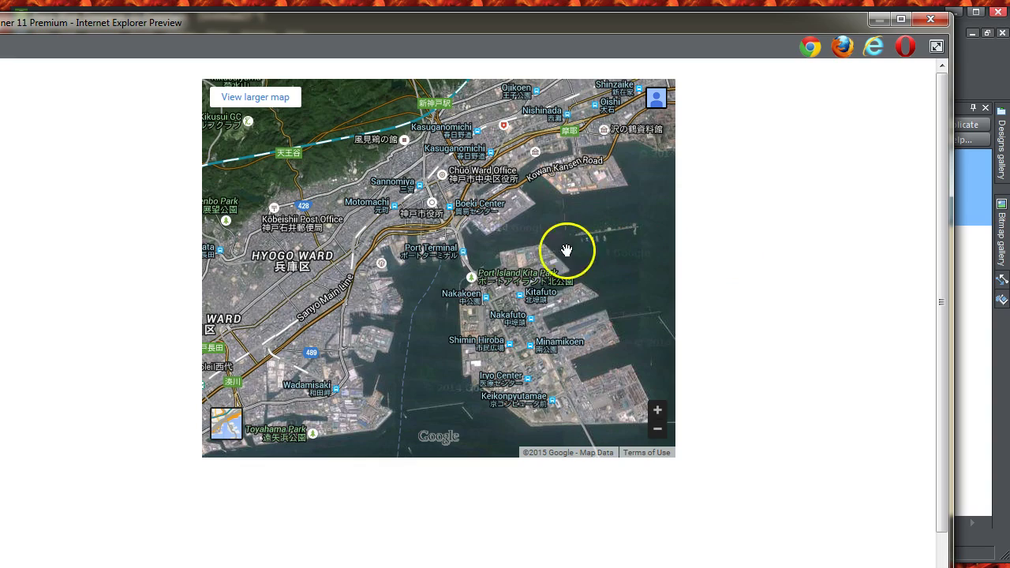
{"action": "left_click_drag", "start_coordinate": [538, 259], "coordinate": [431, 339]}
{"action": "left_click_drag", "start_coordinate": [435, 292], "coordinate": [435, 293]}
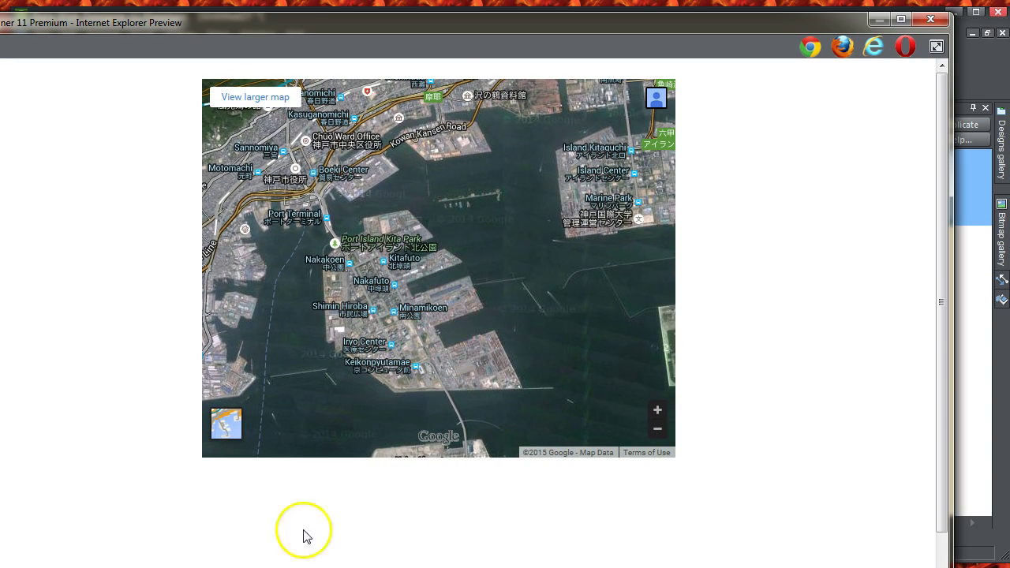